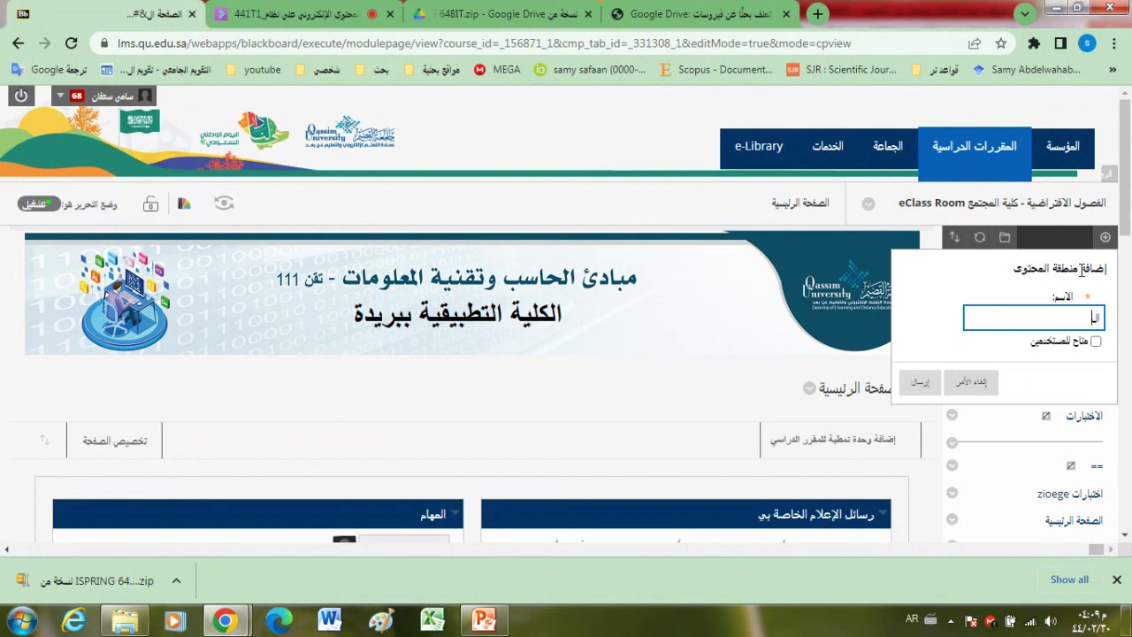
pyautogui.write('محتوى')
pyautogui.press('BackSpace')
pyautogui.press('BackSpace')
pyautogui.press('BackSpace')
pyautogui.press('BackSpace')
pyautogui.press('BackSpace')
# Step: Name the new content area "وحدات المقرر"
pyautogui.write('دروس المقرر')
pyautogui.click(1032, 338)
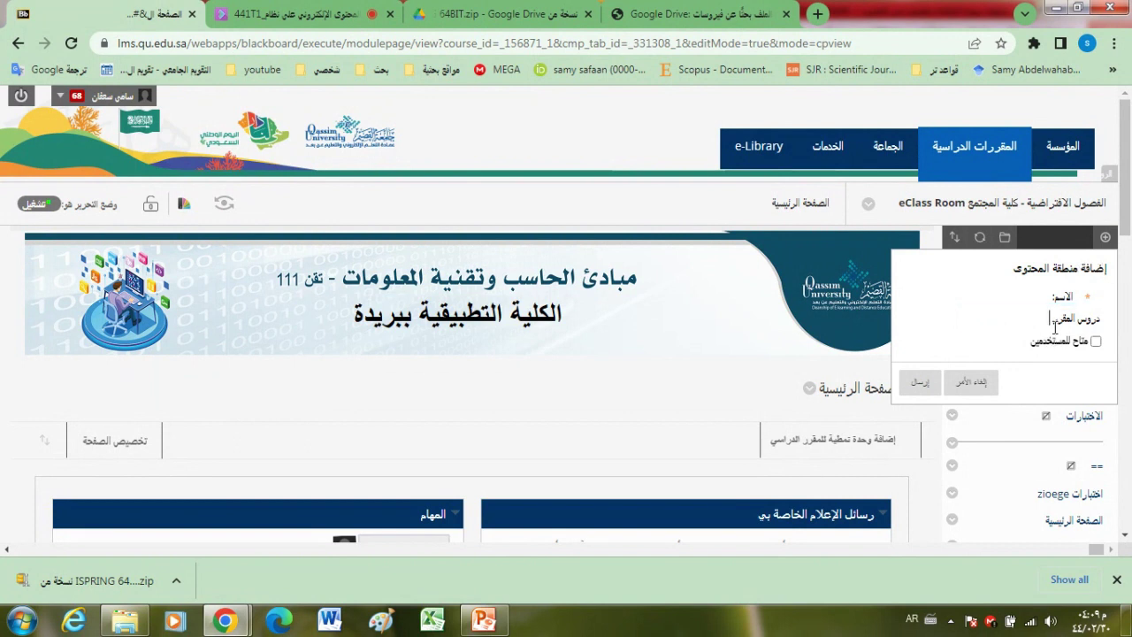
pyautogui.doubleClick(1089, 318)
pyautogui.write('وحدات')
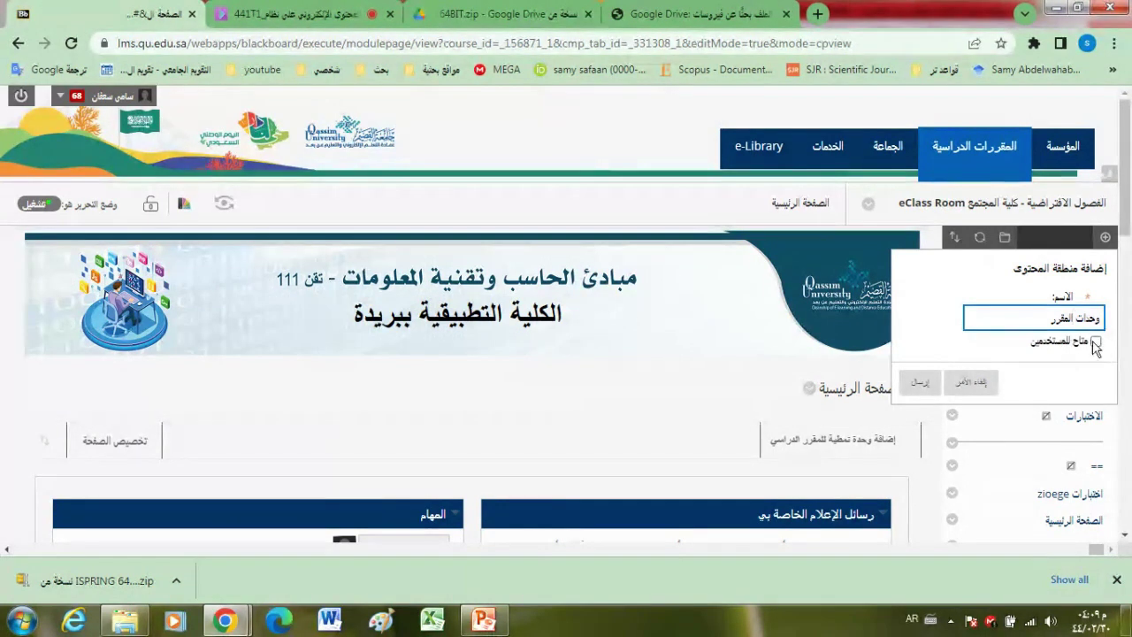
# Step: Make the new content area available to users and try to submit it
pyautogui.click(1061, 311)
pyautogui.click(1096, 342)
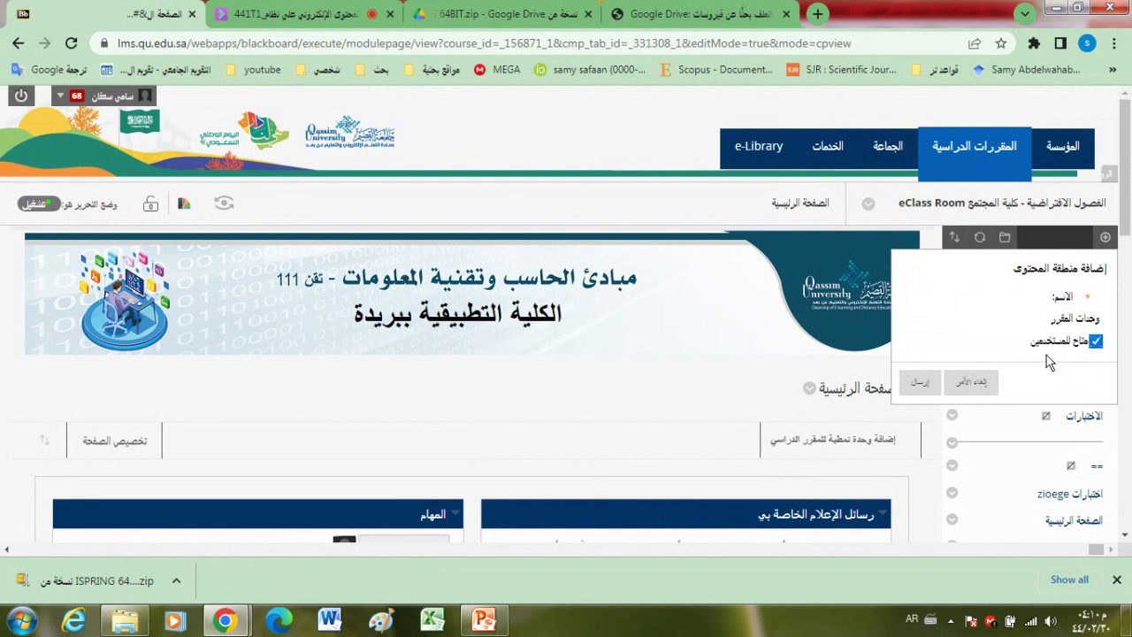
pyautogui.click(914, 387)
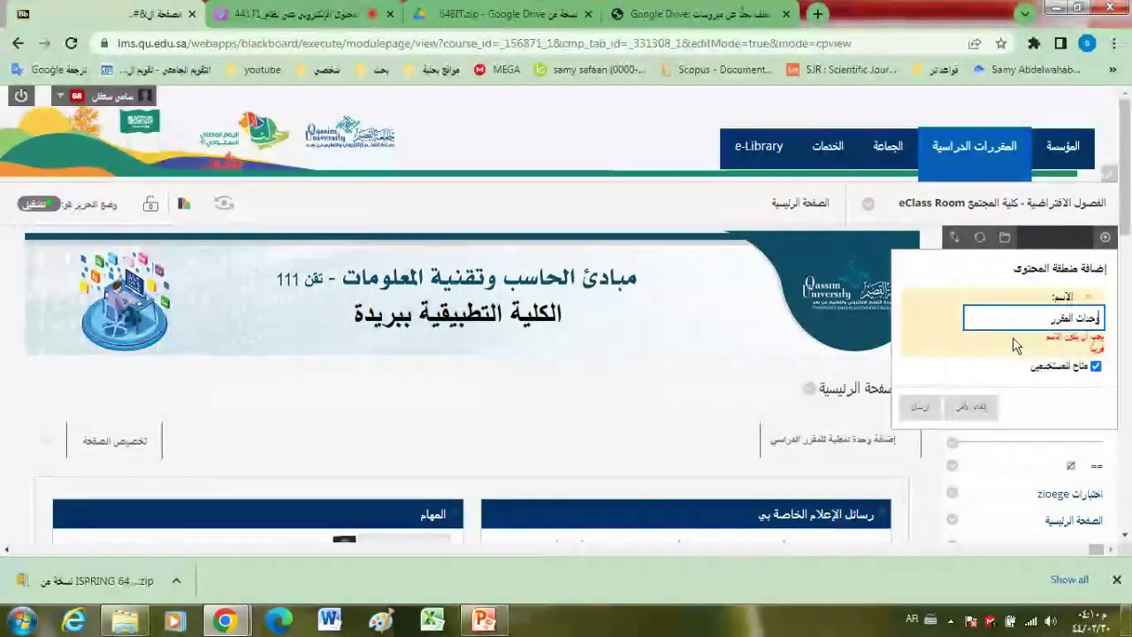
# Step: Change the content area's name to "وحدات المقرر 1" and submit it
pyautogui.click(1037, 320)
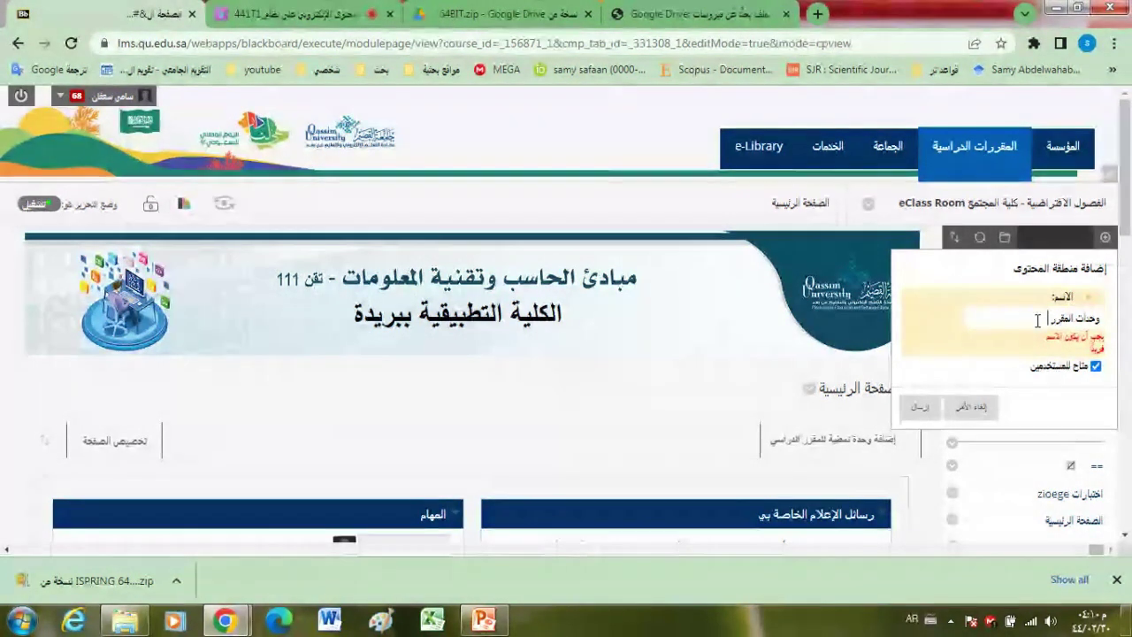
pyautogui.write('1')
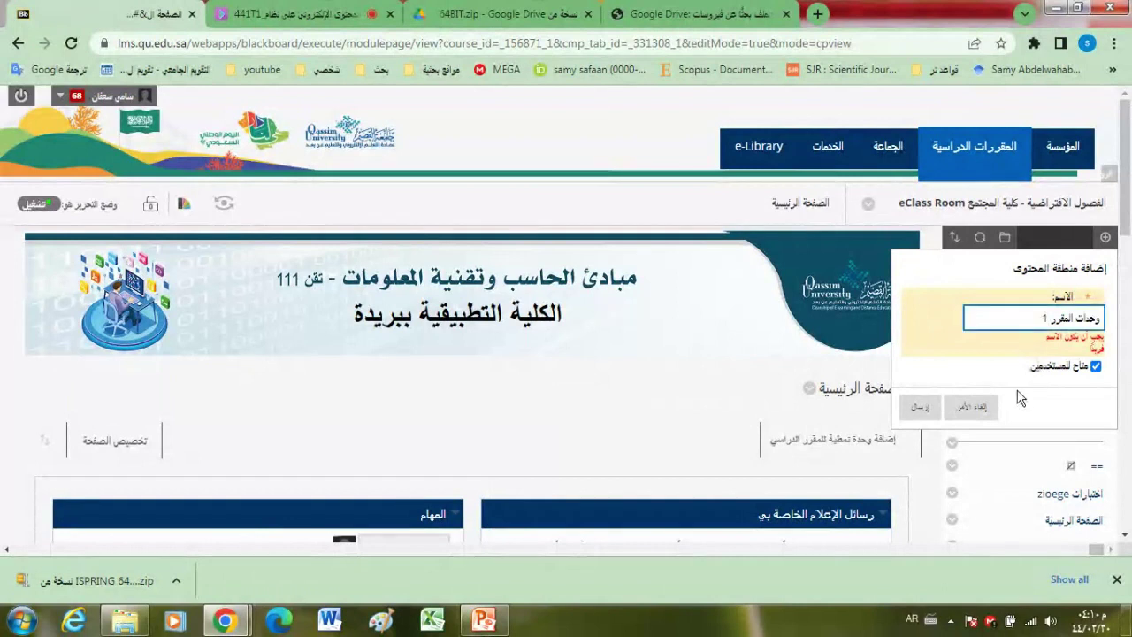
pyautogui.click(921, 409)
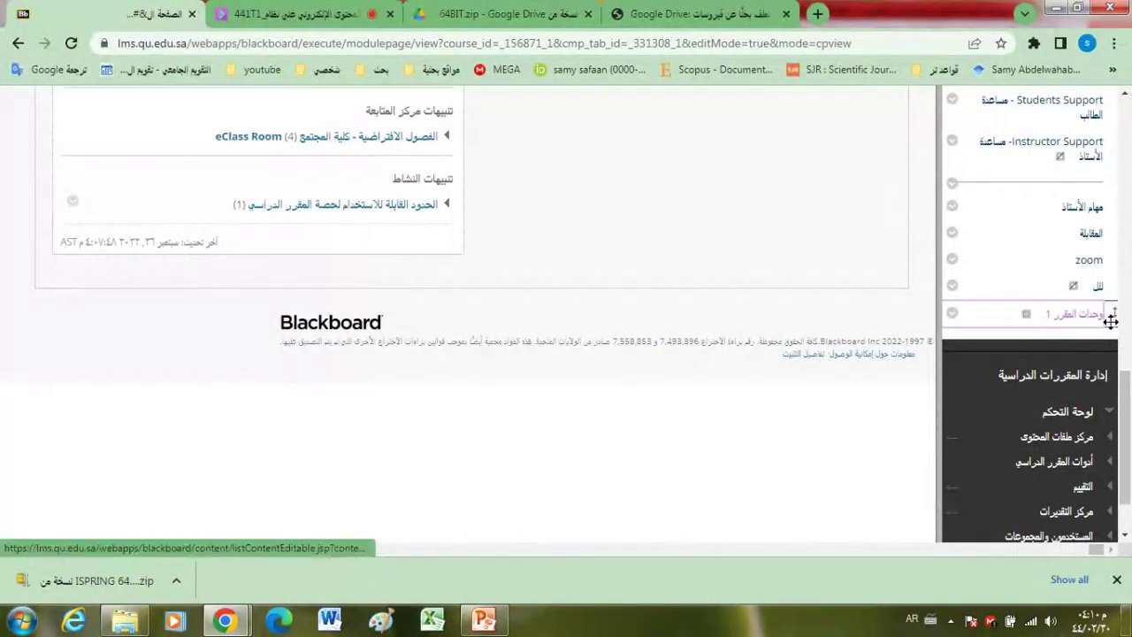
# Step: Move the content area "وحدات المقرر 1" to the first place in the course menu, directly below the course title, and open it
pyautogui.moveTo(1111, 319); pyautogui.dragTo(1079, 184)
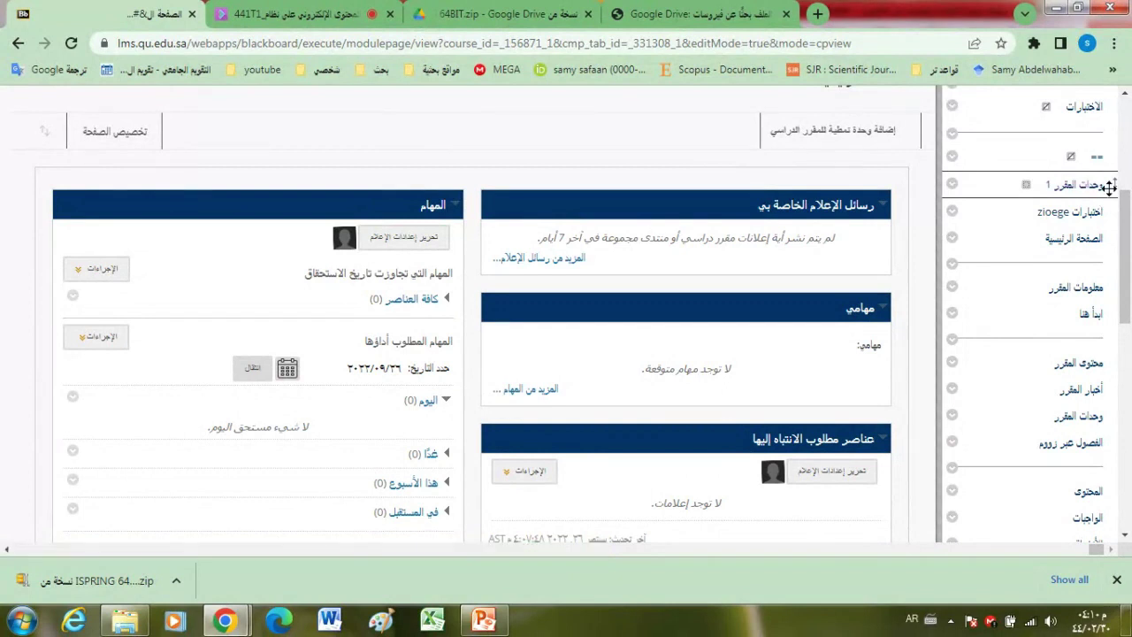
pyautogui.moveTo(1106, 186); pyautogui.dragTo(1080, 232)
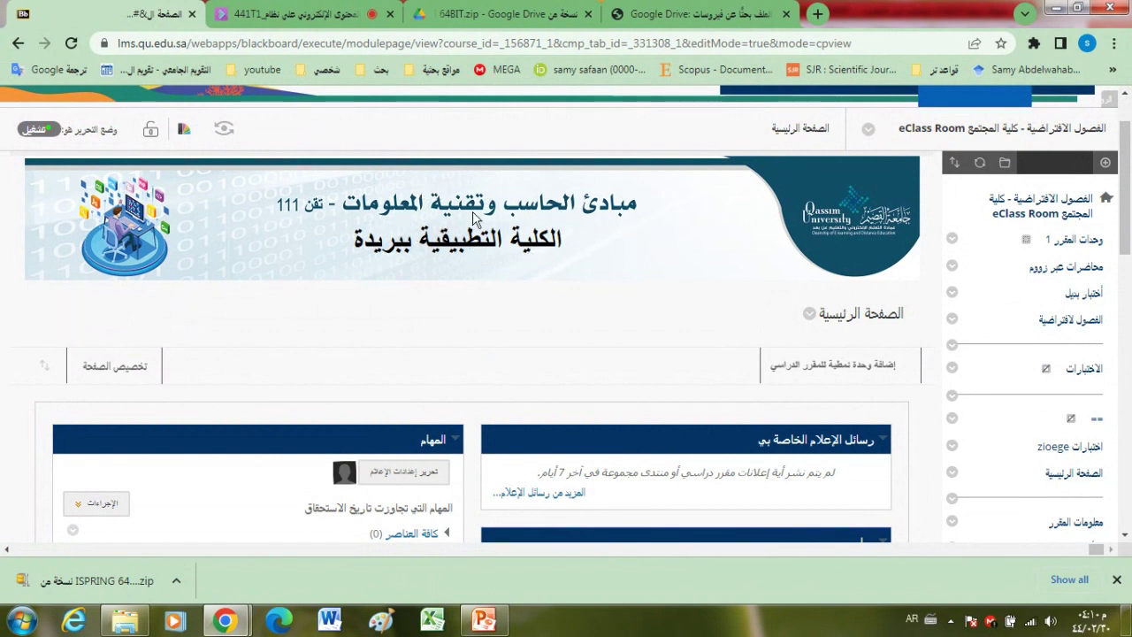
pyautogui.click(1070, 241)
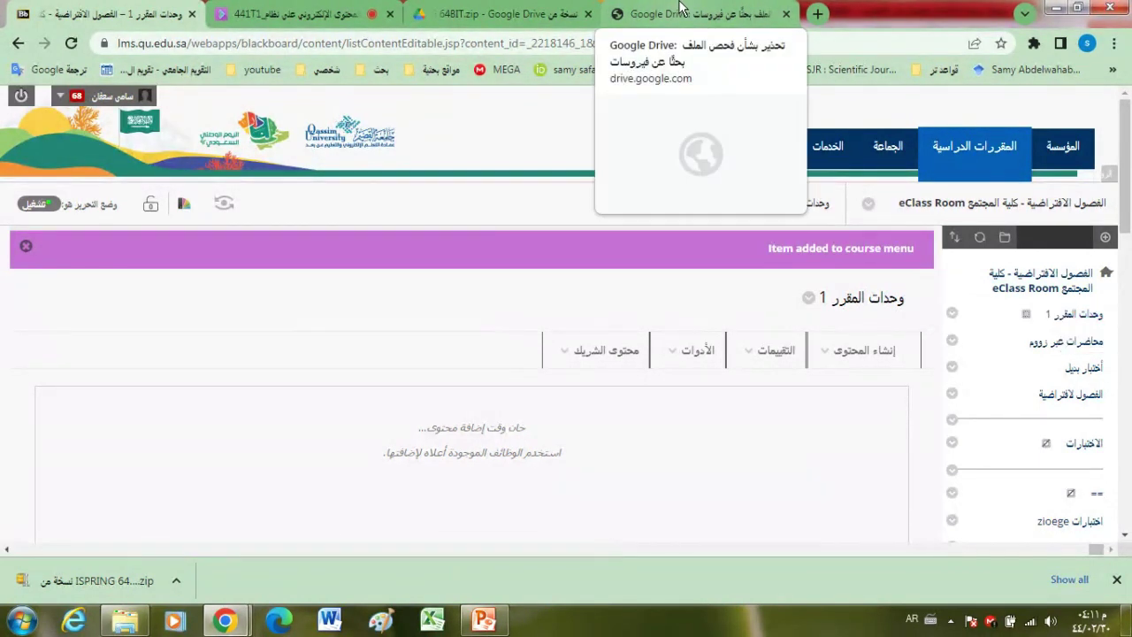
# Step: Check the participants' chat in the live Collaborate session and return to the "وحدات المقرر 1" page
pyautogui.click(307, 11)
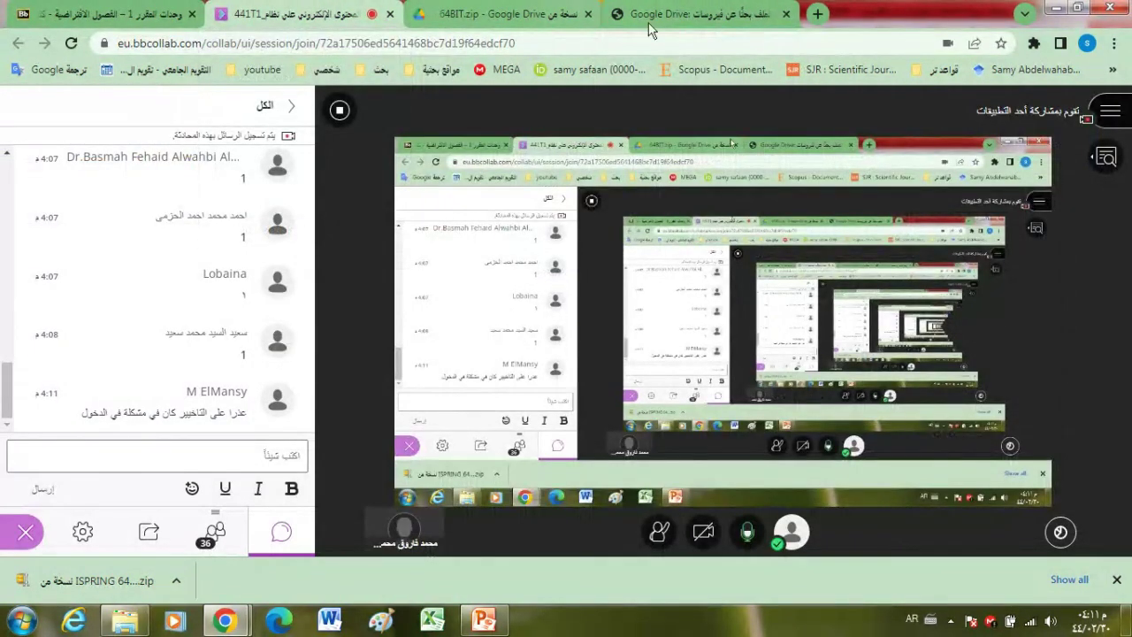
pyautogui.click(689, 22)
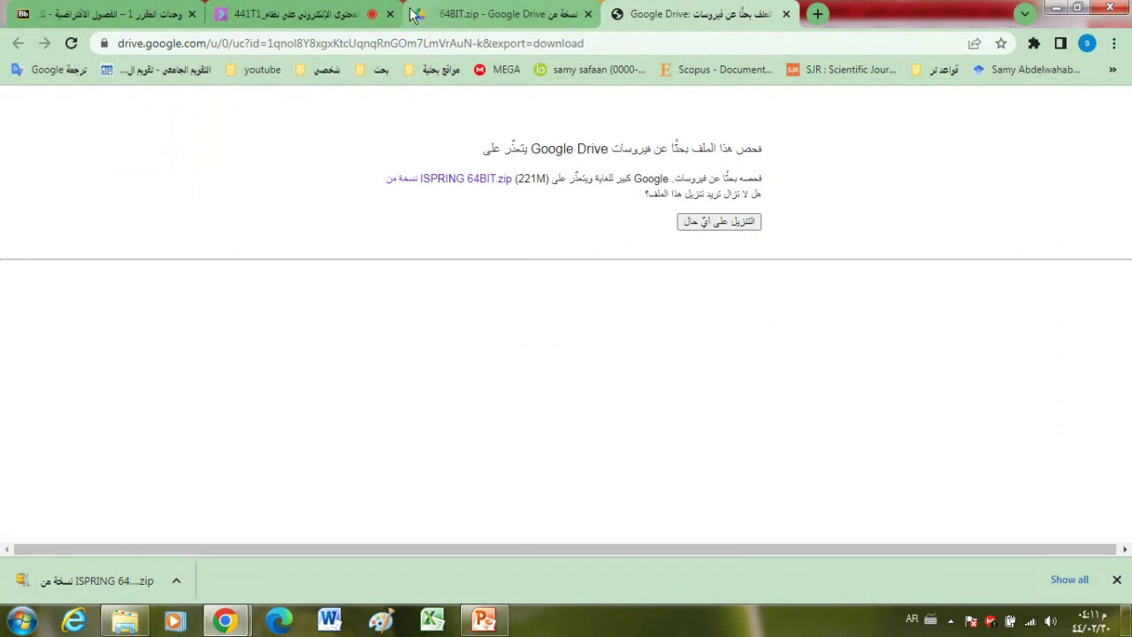
pyautogui.click(268, 13)
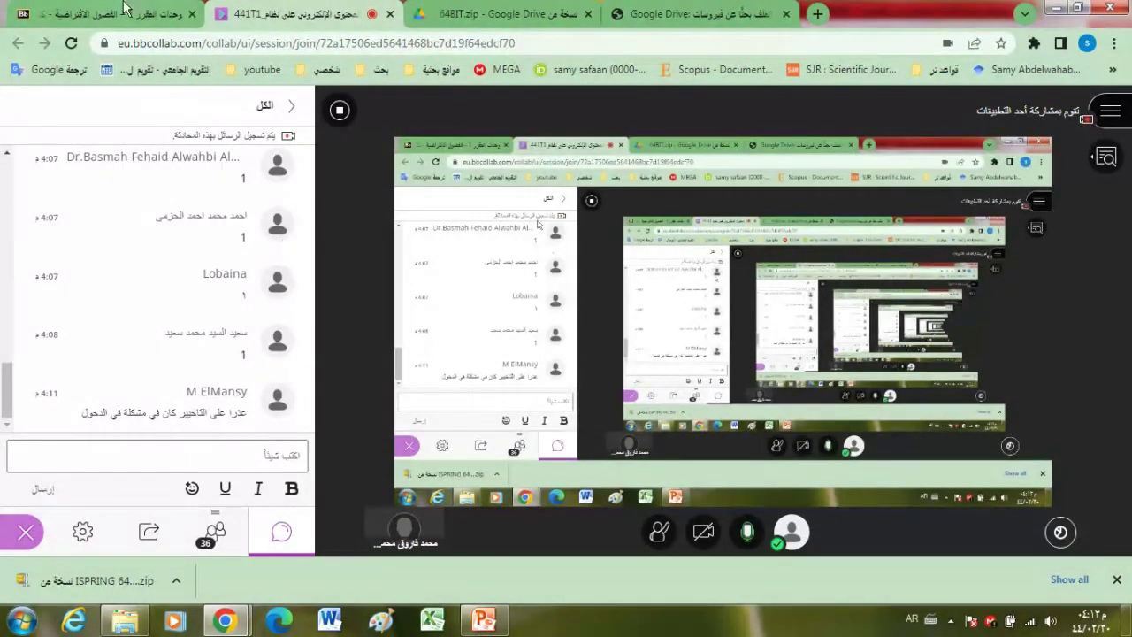
pyautogui.click(92, 7)
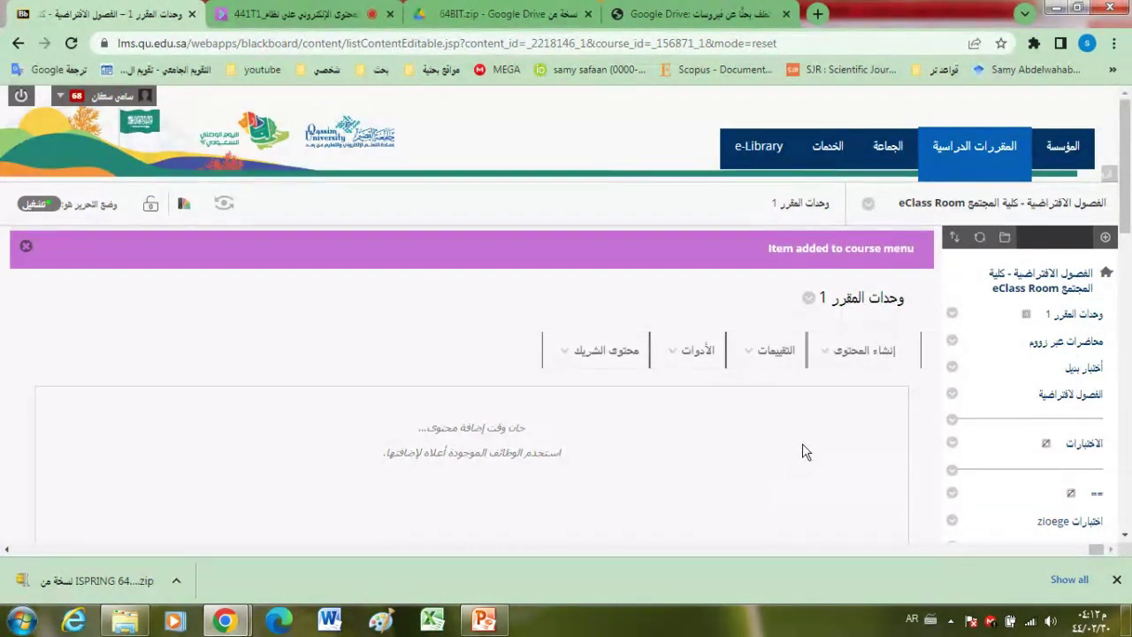
pyautogui.click(831, 347)
pyautogui.click(1105, 236)
pyautogui.moveTo(1130, 161); pyautogui.dragTo(1129, 208)
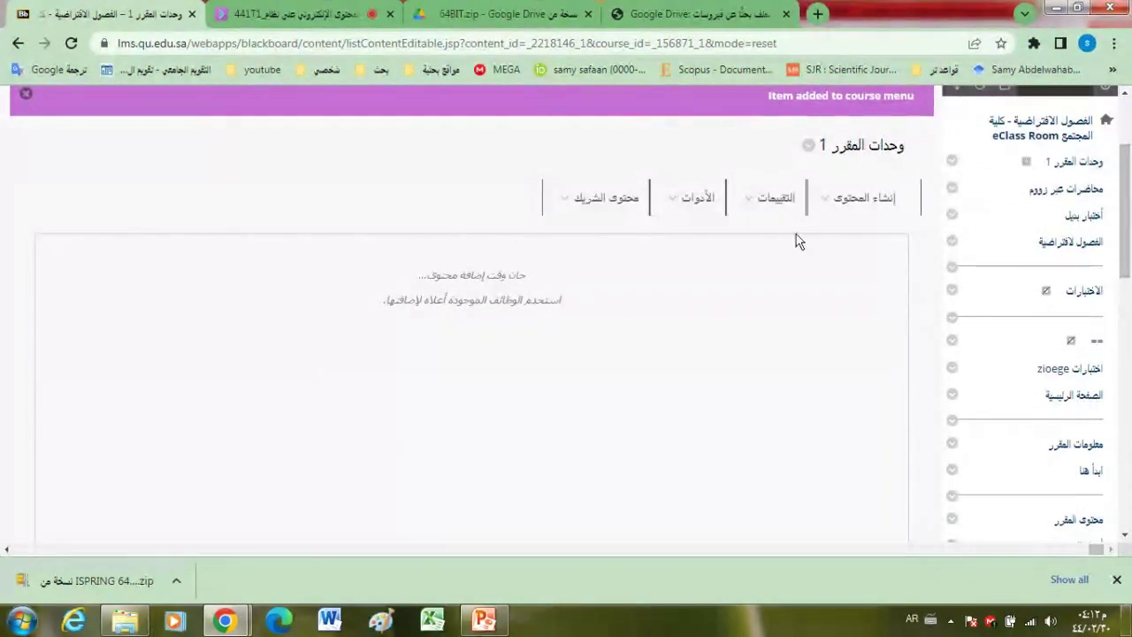
pyautogui.click(910, 198)
pyautogui.click(820, 195)
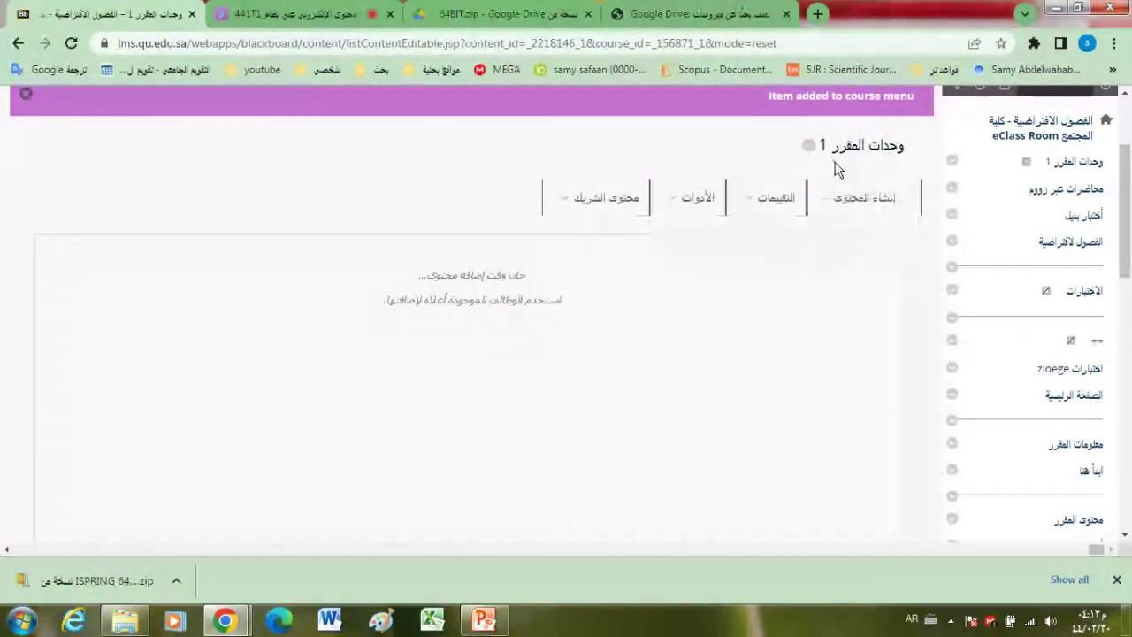
pyautogui.click(898, 182)
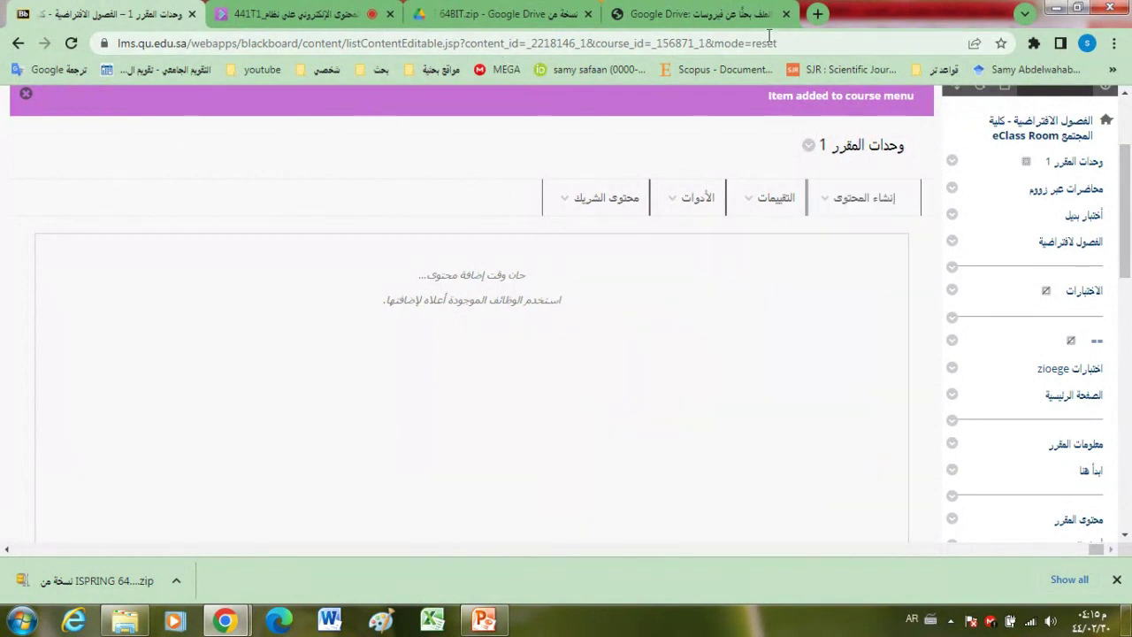
# Step: Open Blackboard in a new browser tab and go to the course CIT 214 "تطبيقات الحاسب الآلي في المبيعات", section 1097
pyautogui.click(817, 13)
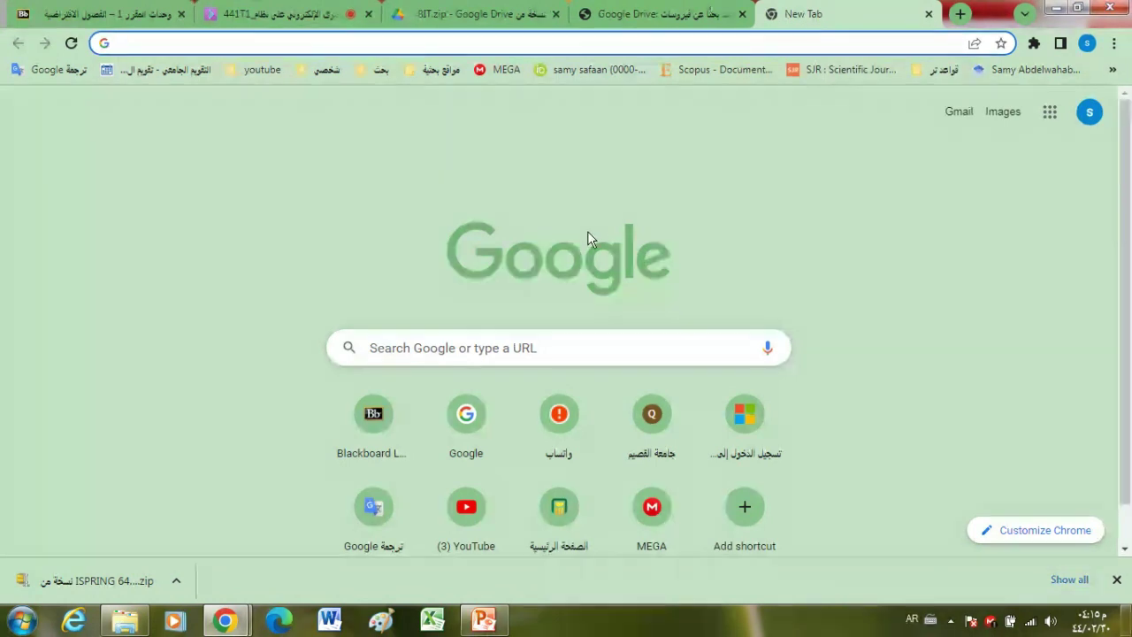
pyautogui.click(363, 426)
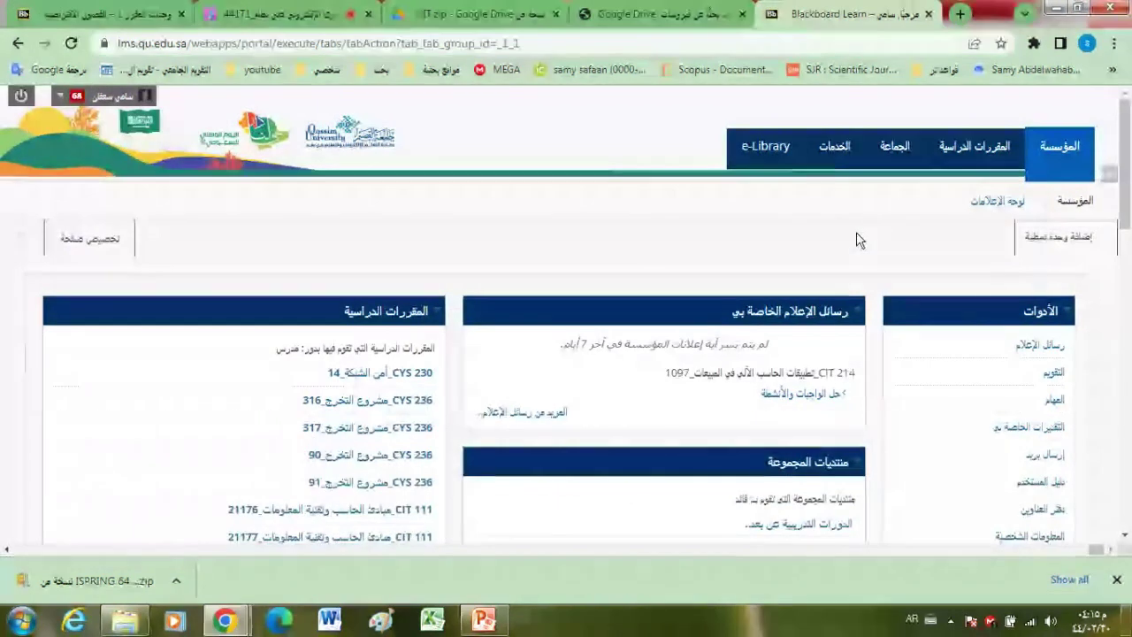
pyautogui.click(953, 152)
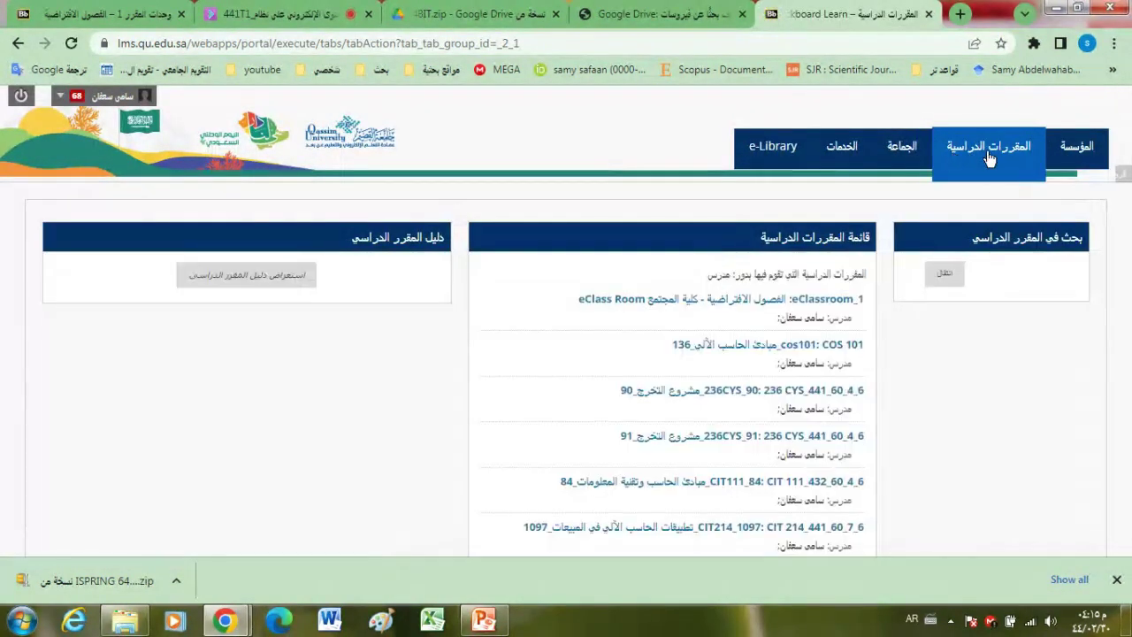
pyautogui.scroll(-1, 1120, 247)
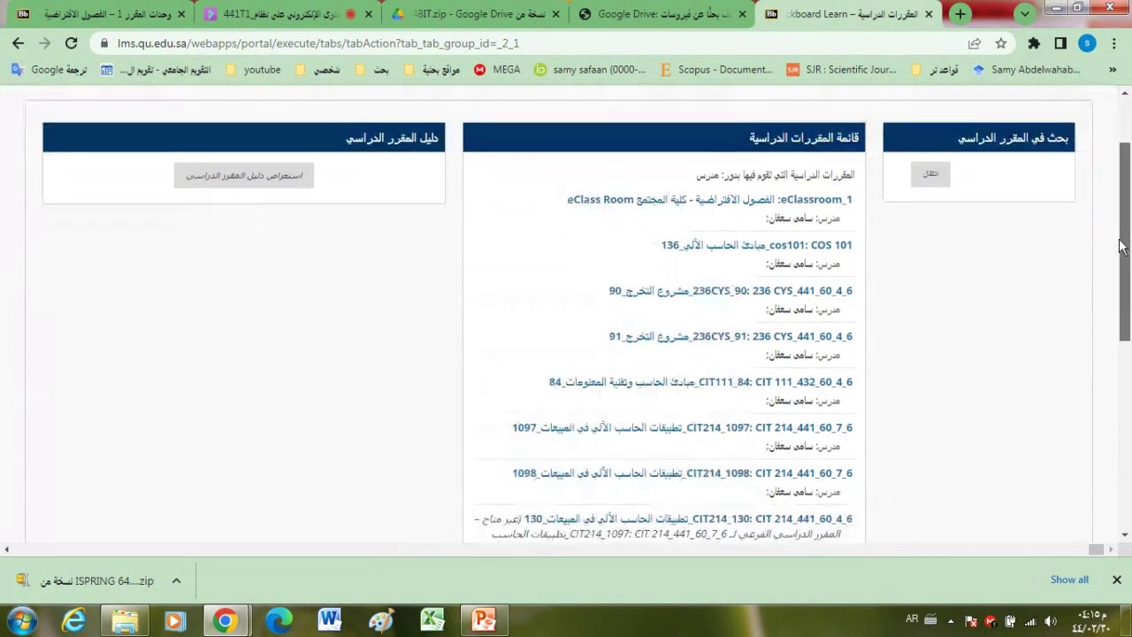
pyautogui.click(681, 414)
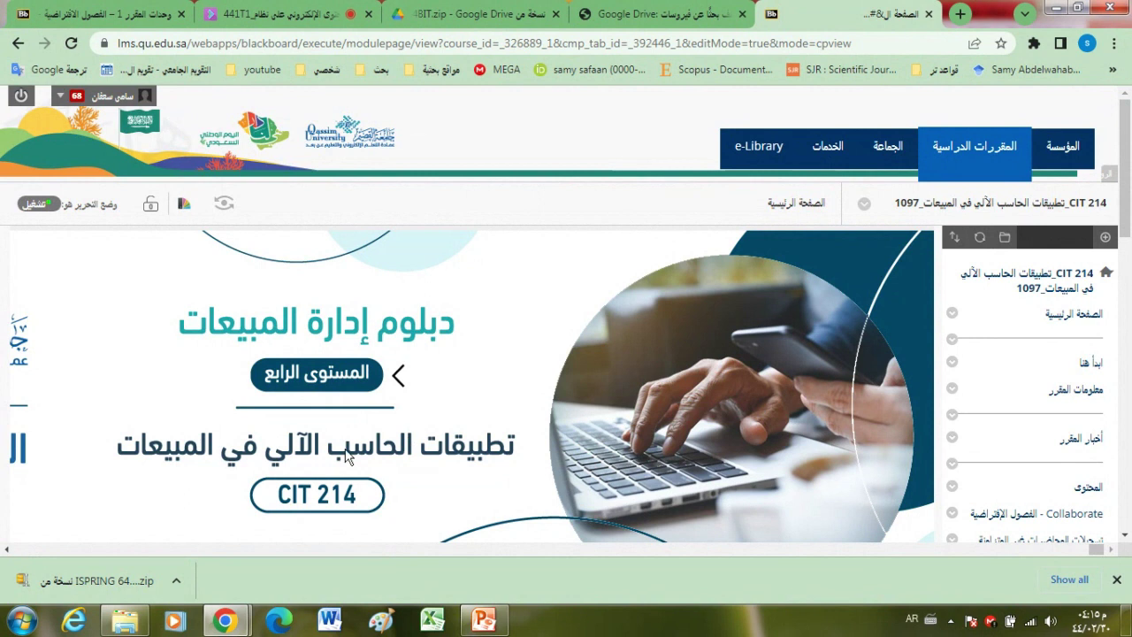
# Step: Open the "المحتوى" area of the CIT 214 course and examine its unit folders and their learning objectives
pyautogui.click(1079, 492)
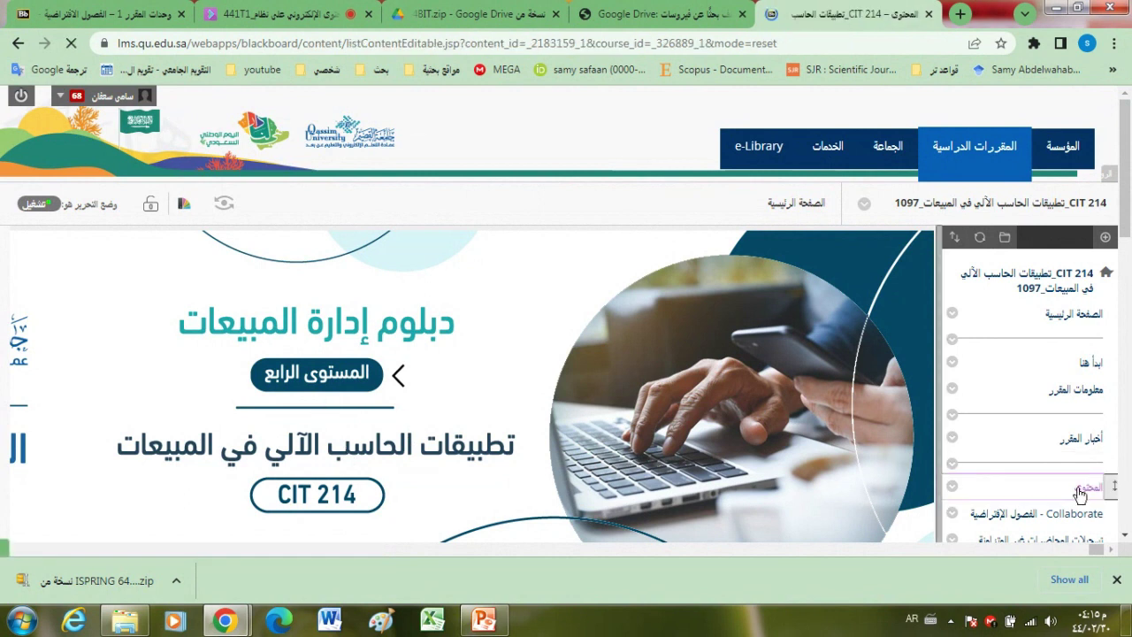
pyautogui.moveTo(1123, 168); pyautogui.dragTo(1125, 237)
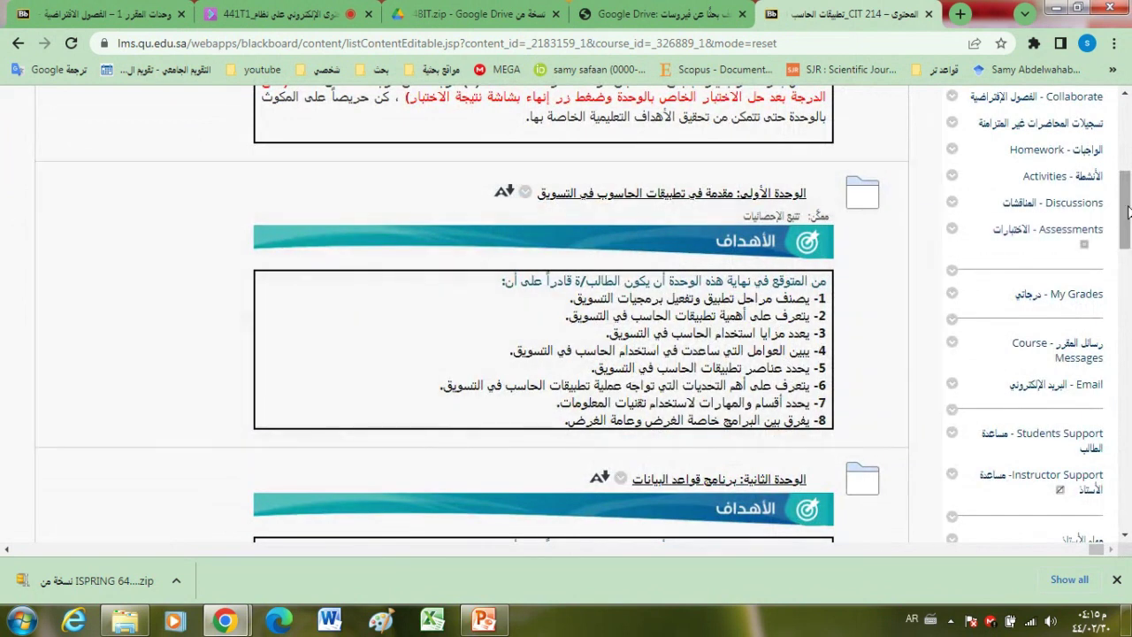
pyautogui.moveTo(1128, 210); pyautogui.dragTo(1129, 250)
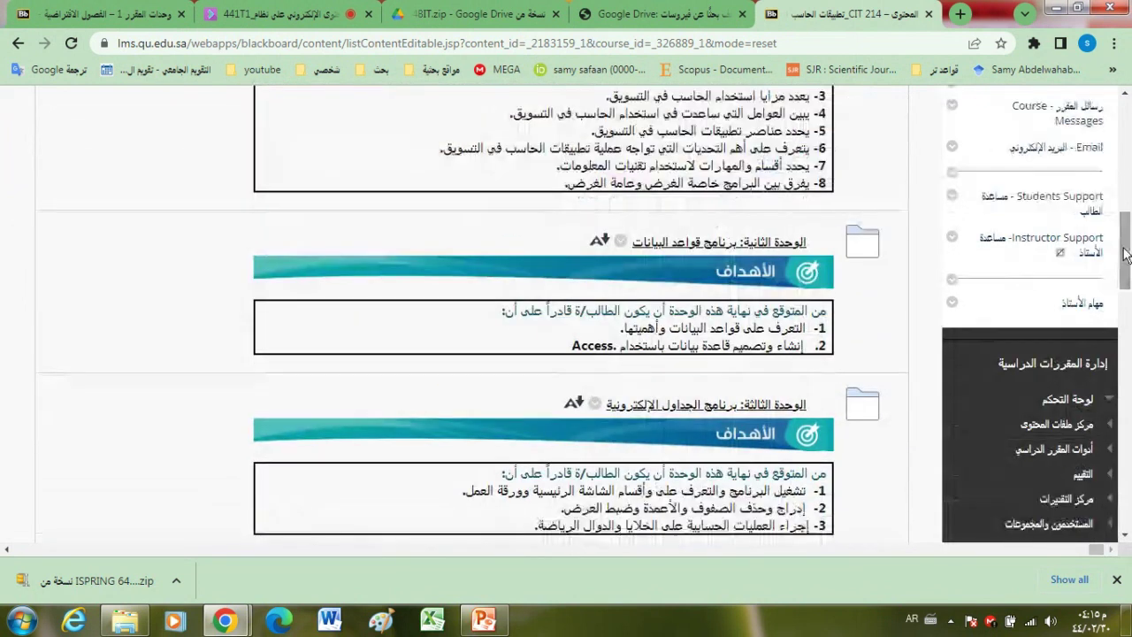